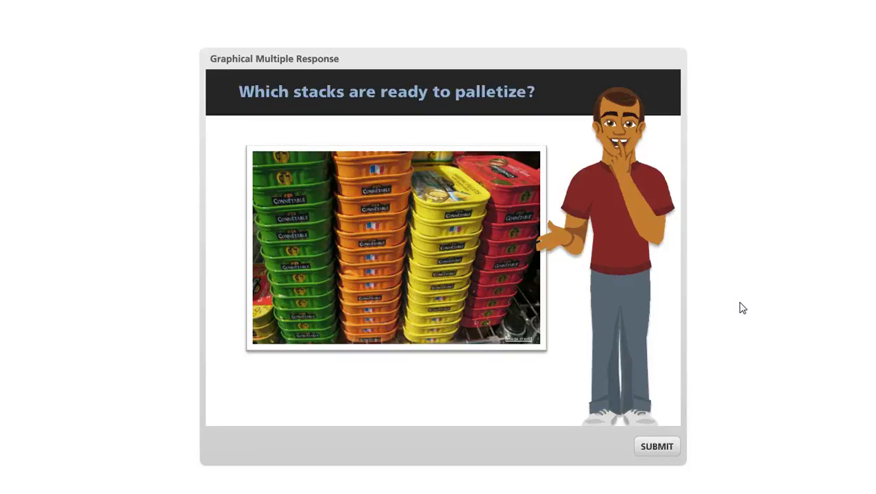
# Step: In the preview, choose the green, orange and yellow stacks, dropping red, and submit the answer
pyautogui.click(462, 266)
pyautogui.click(378, 247)
pyautogui.click(312, 249)
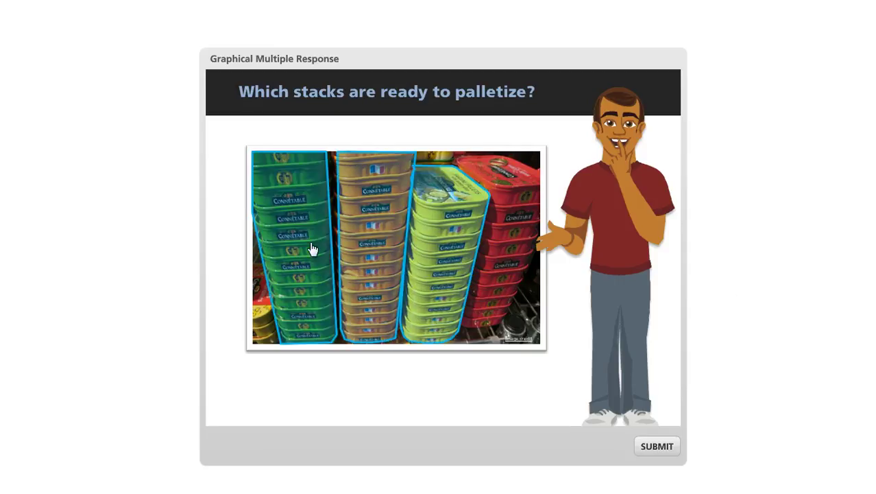
pyautogui.click(518, 256)
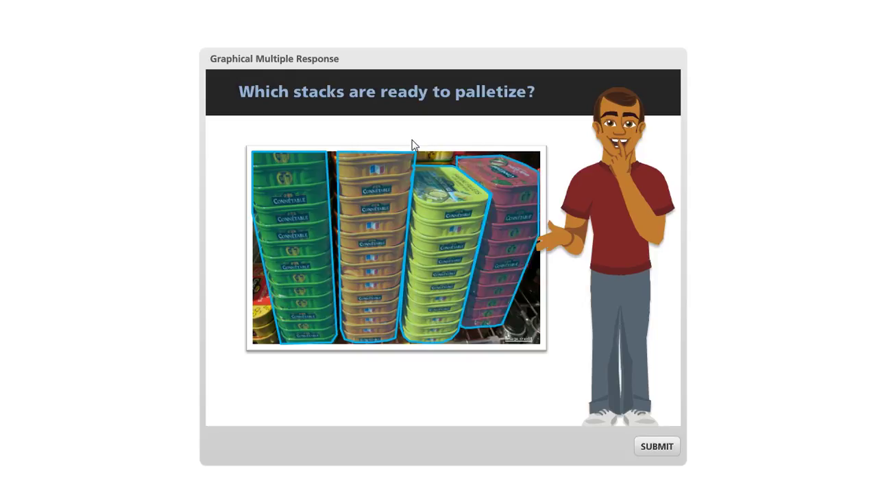
pyautogui.click(433, 236)
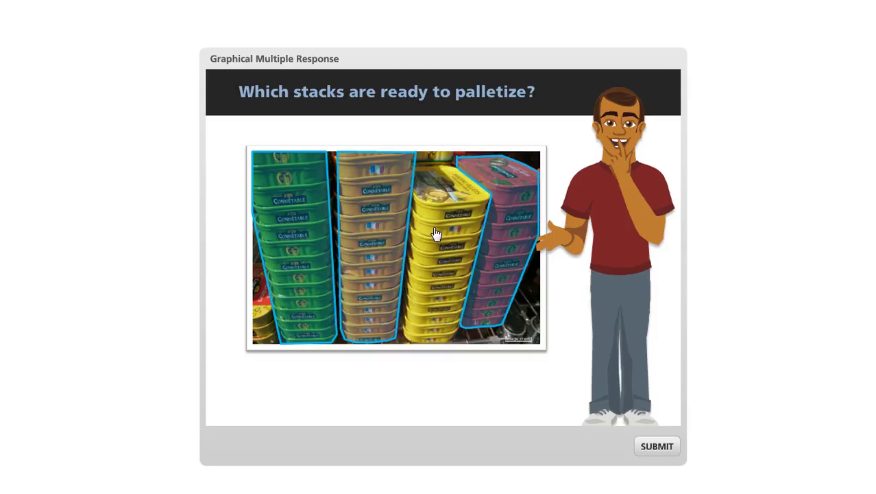
pyautogui.click(500, 248)
pyautogui.click(447, 258)
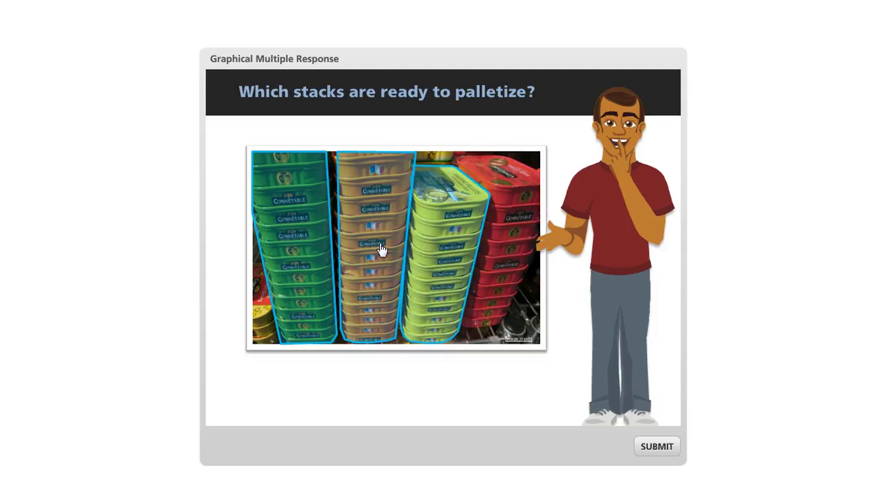
pyautogui.click(382, 250)
pyautogui.click(375, 249)
pyautogui.click(649, 449)
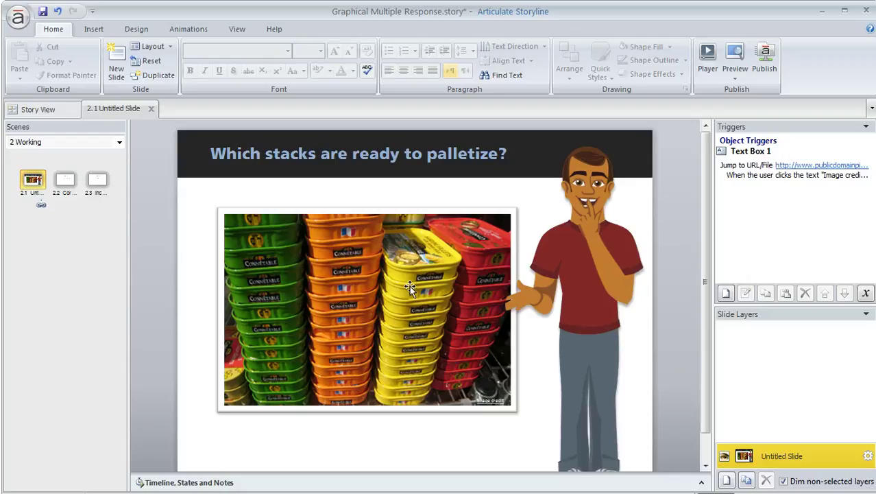
# Step: Insert a freeform shape traced around the green stack on the crate photo
pyautogui.click(94, 29)
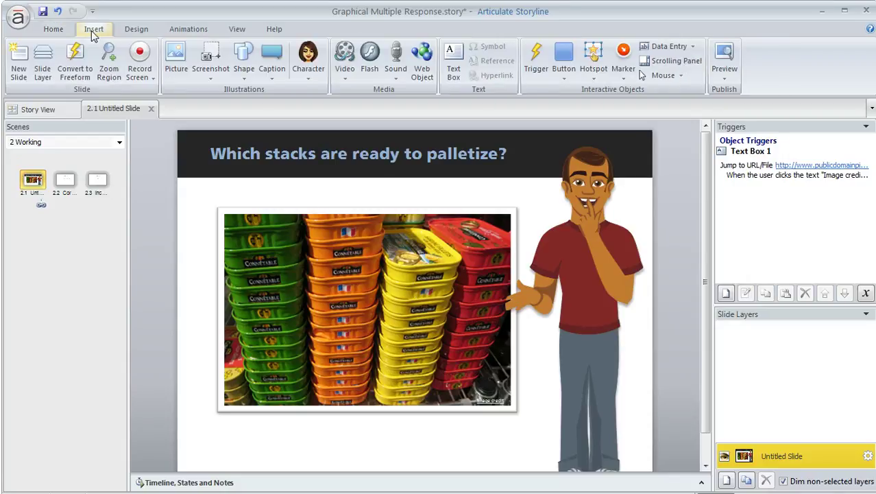
pyautogui.click(244, 69)
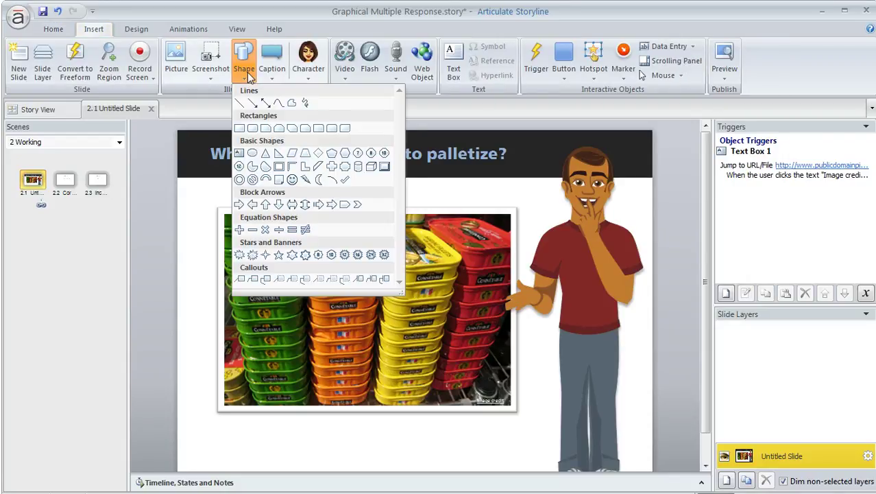
pyautogui.click(292, 103)
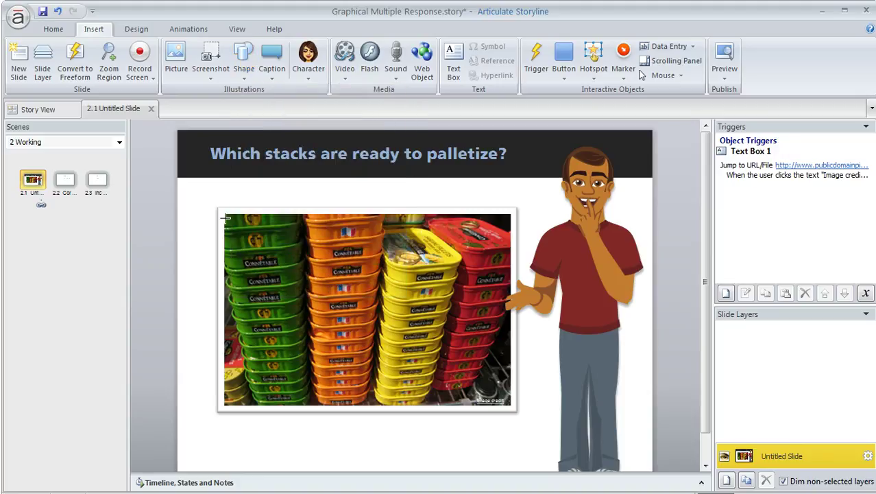
pyautogui.click(225, 216)
pyautogui.moveTo(234, 328)
pyautogui.mouseDown()
pyautogui.moveTo(256, 404)
pyautogui.moveTo(310, 401)
pyautogui.moveTo(297, 214)
pyautogui.moveTo(225, 214)
pyautogui.mouseUp()
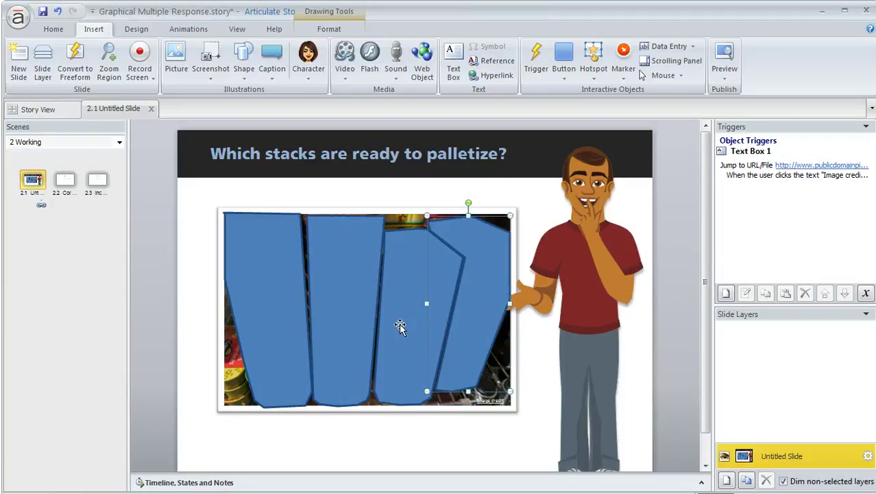
# Step: Rename the green stack's freeform shape to 'green stack' in the timeline
pyautogui.click(701, 482)
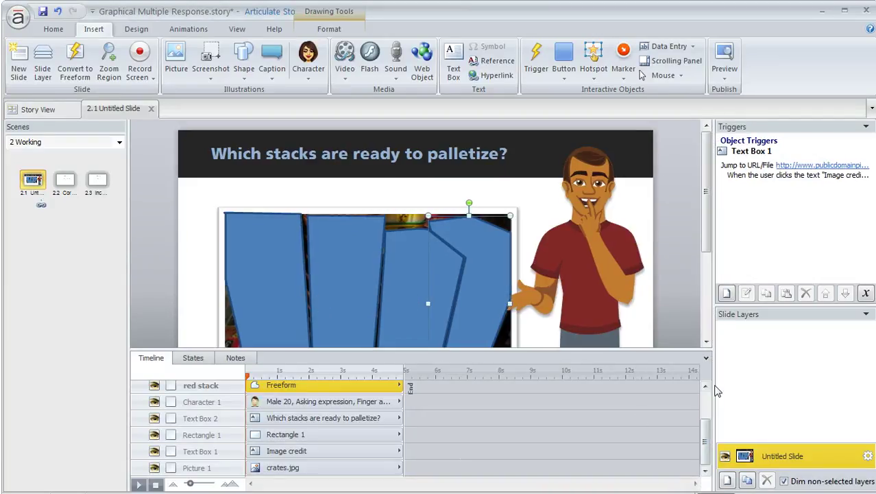
pyautogui.scroll(1, 710, 429)
pyautogui.scroll(1, 710, 429)
pyautogui.doubleClick(204, 389)
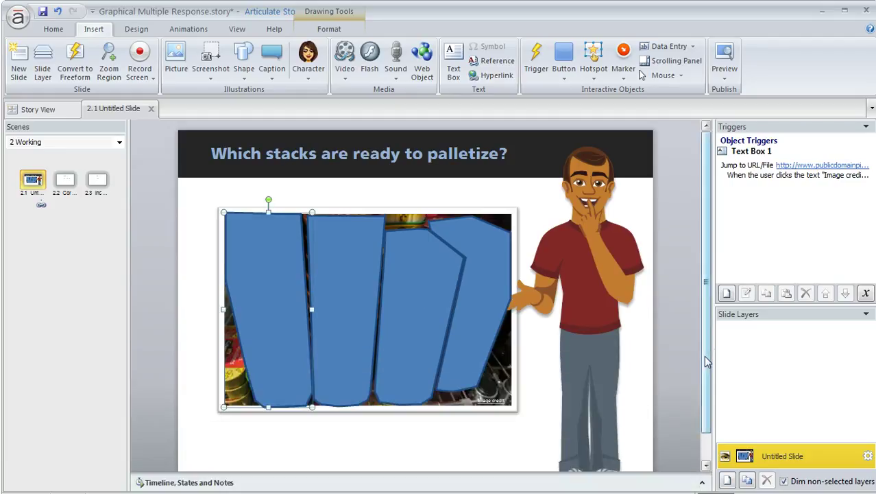
pyautogui.click(707, 357)
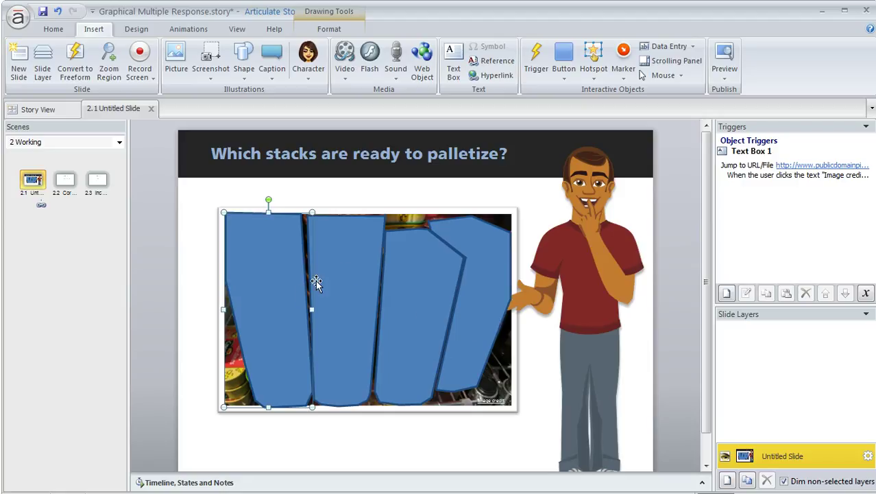
# Step: Give all four stack shapes 100% fill transparency and no outline
pyautogui.keyDown('shift'); pyautogui.click(346, 271); pyautogui.keyUp('shift')
pyautogui.keyDown('shift'); pyautogui.click(424, 280); pyautogui.keyUp('shift')
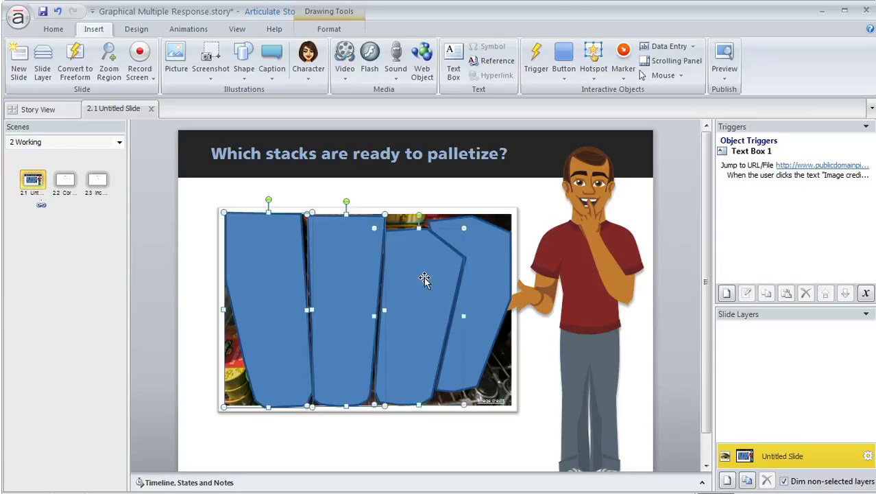
pyautogui.keyDown('shift'); pyautogui.click(493, 281); pyautogui.keyUp('shift')
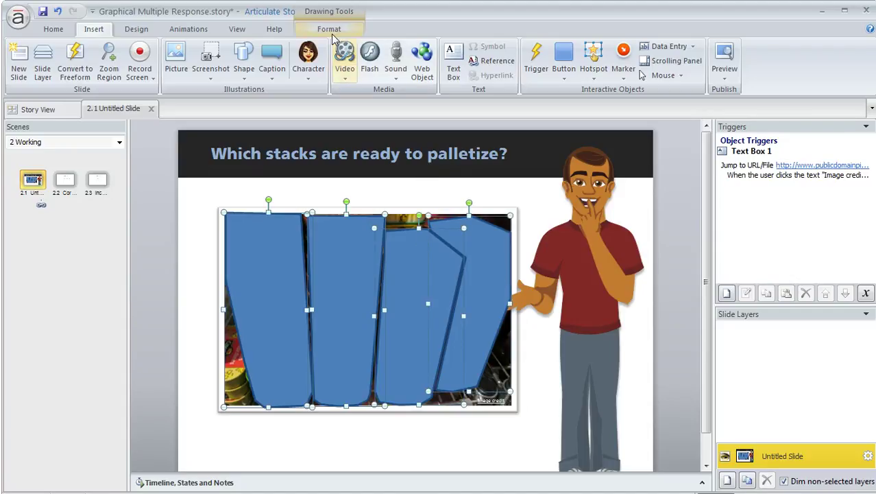
pyautogui.click(330, 30)
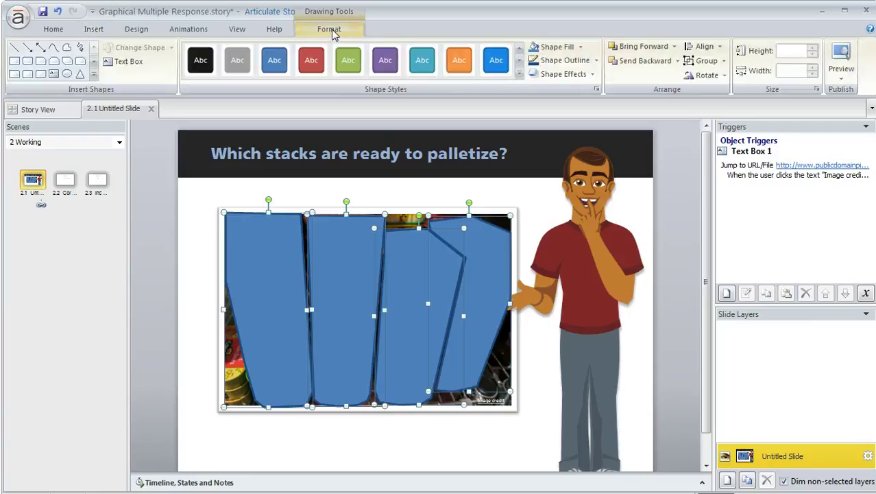
pyautogui.click(598, 90)
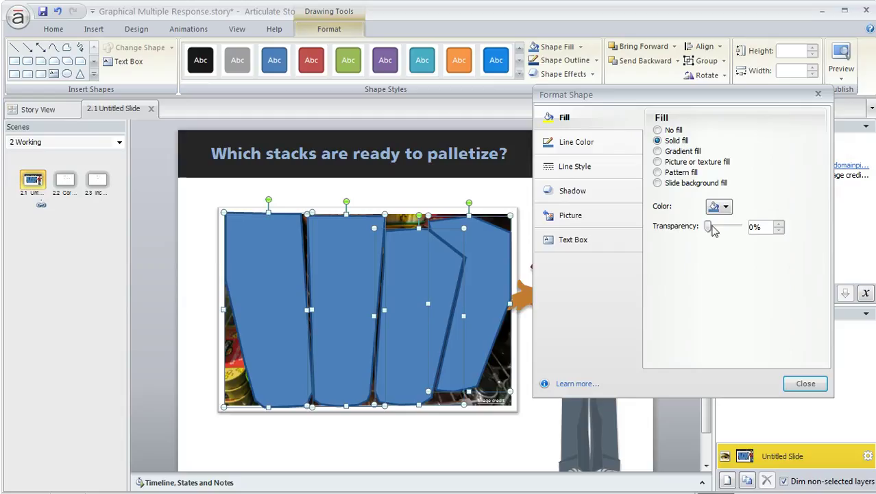
pyautogui.moveTo(710, 228); pyautogui.dragTo(738, 227)
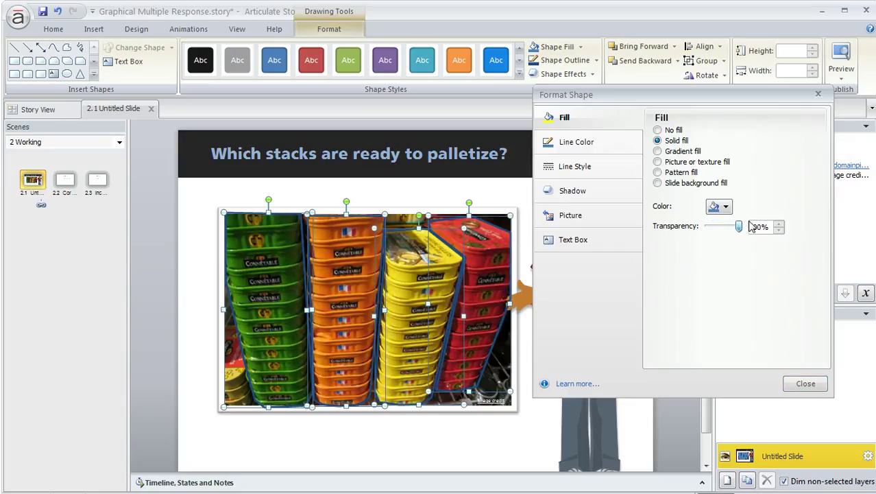
pyautogui.click(609, 144)
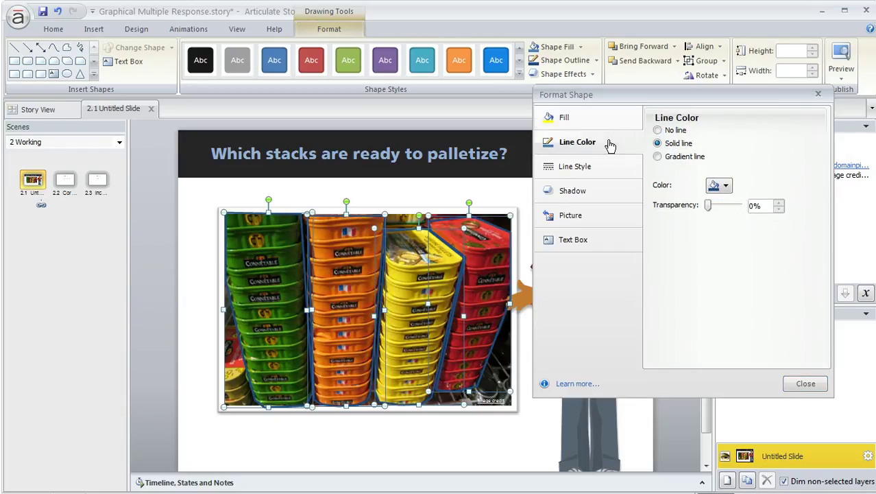
pyautogui.click(658, 130)
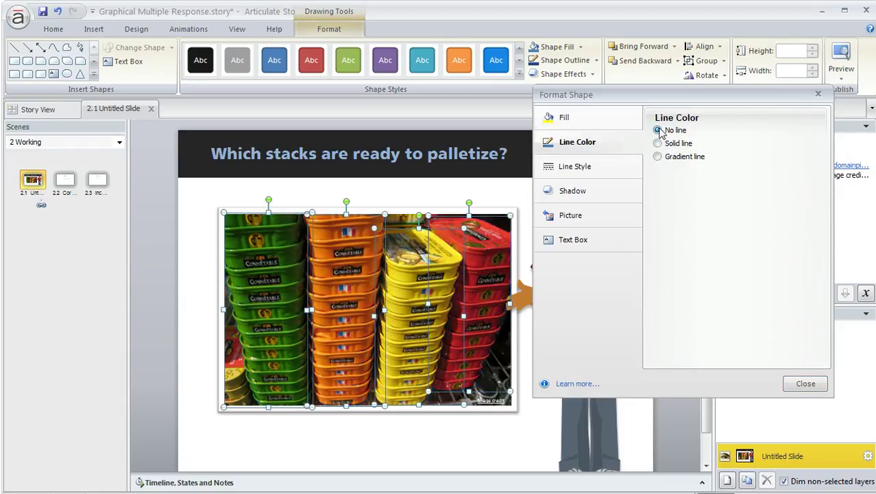
pyautogui.click(807, 385)
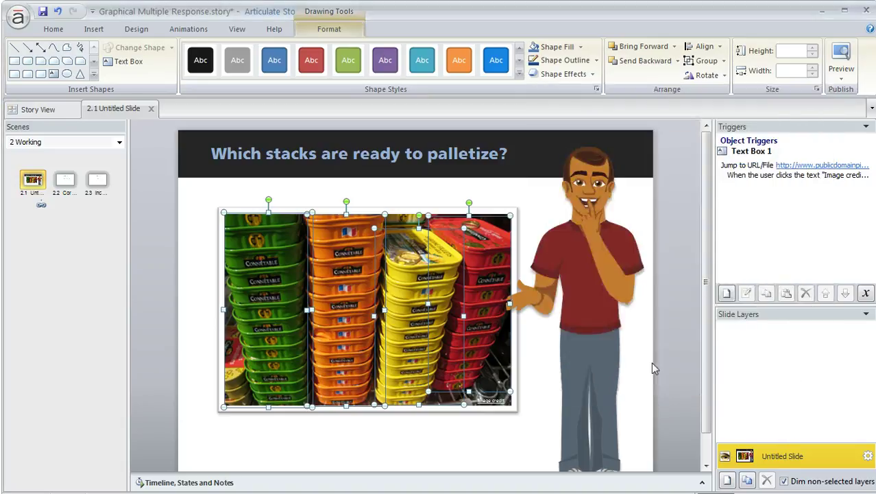
pyautogui.click(203, 209)
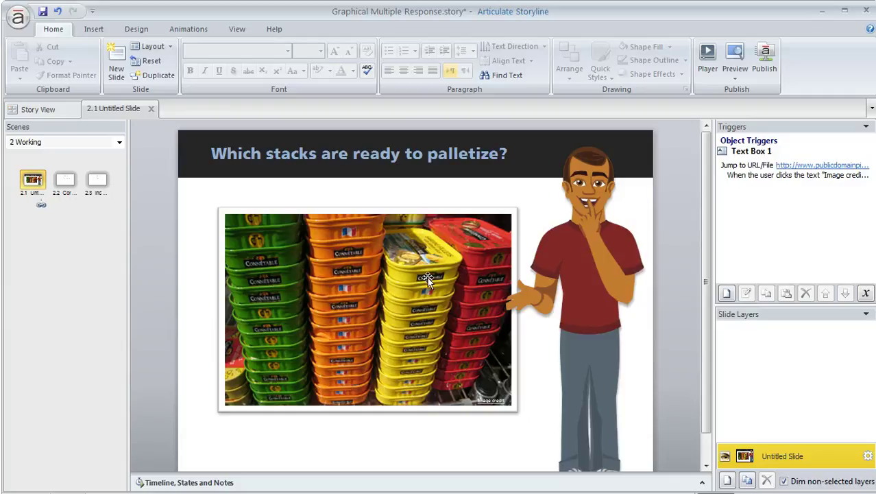
# Step: Select the invisible green stack shape and view its states, showing only Normal
pyautogui.click(267, 238)
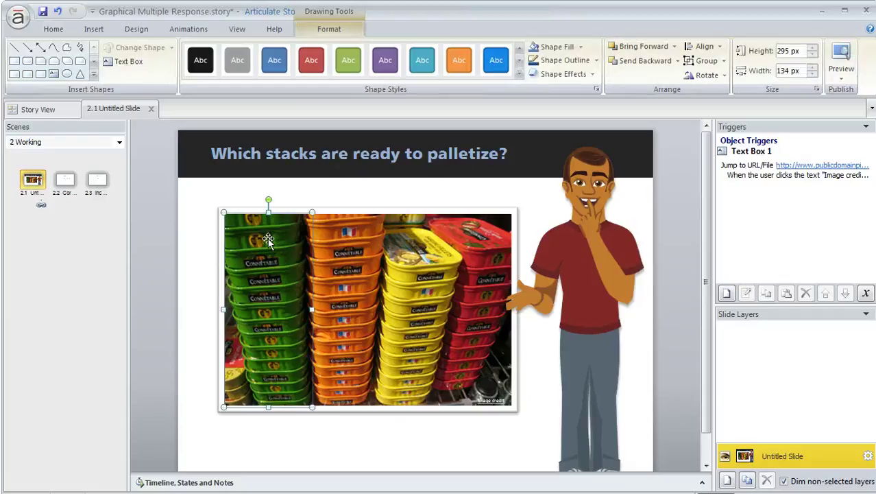
pyautogui.click(702, 482)
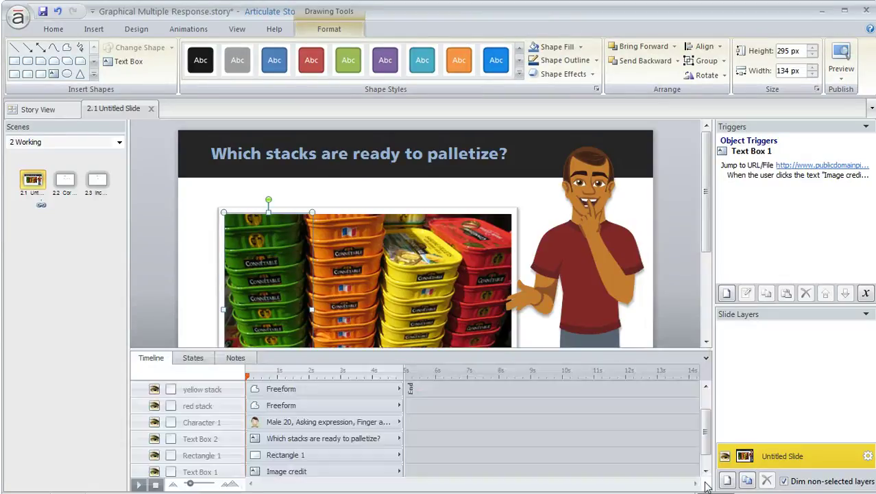
pyautogui.click(194, 358)
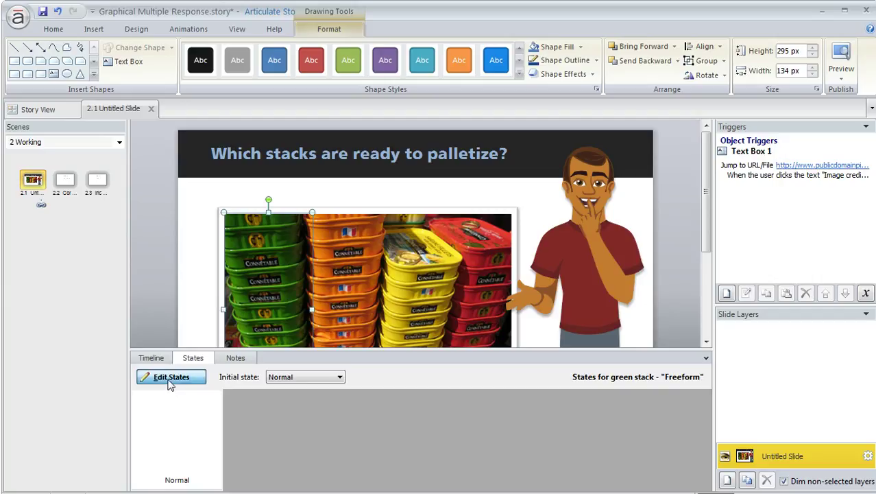
# Step: Add a built-in Selected state to the green stack shape
pyautogui.click(173, 381)
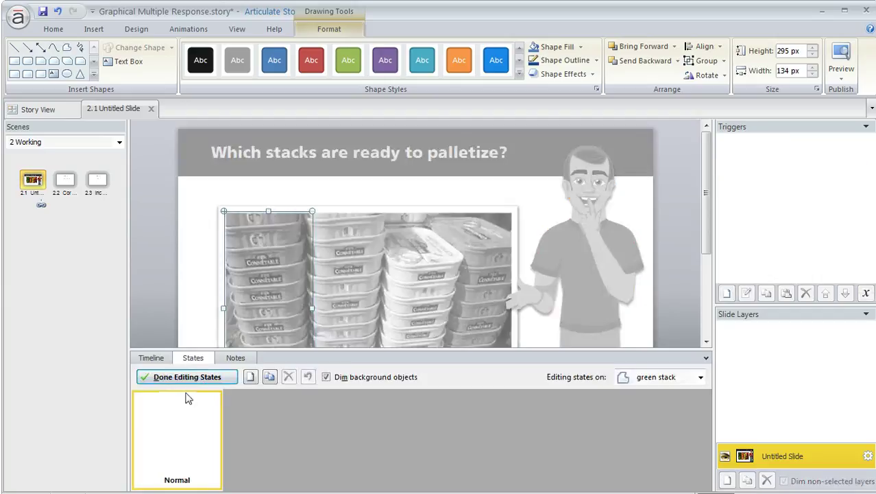
pyautogui.click(250, 377)
pyautogui.click(531, 253)
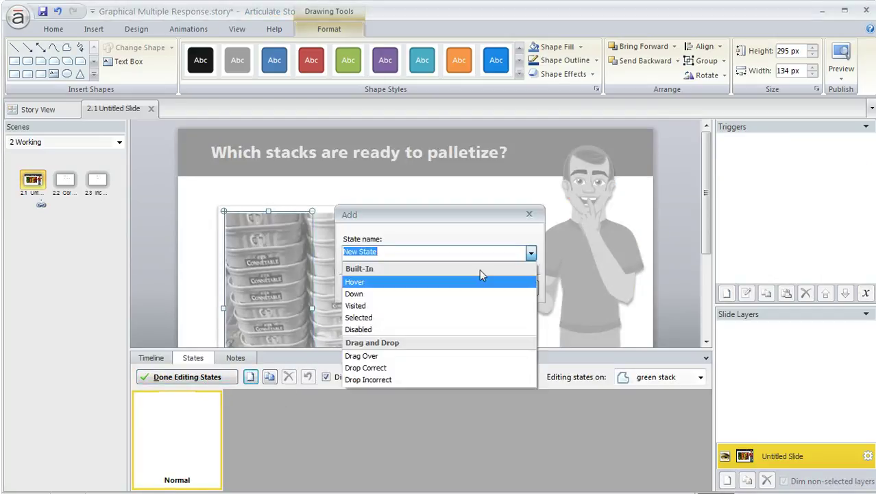
pyautogui.click(397, 317)
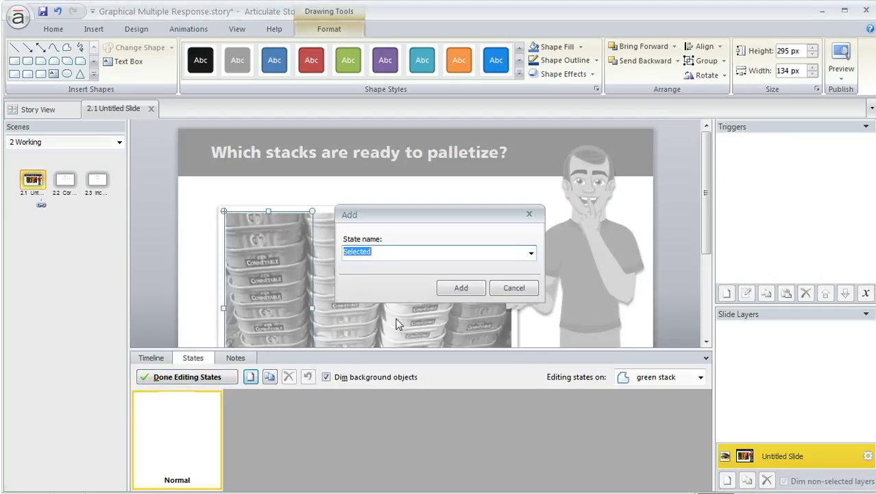
pyautogui.click(459, 289)
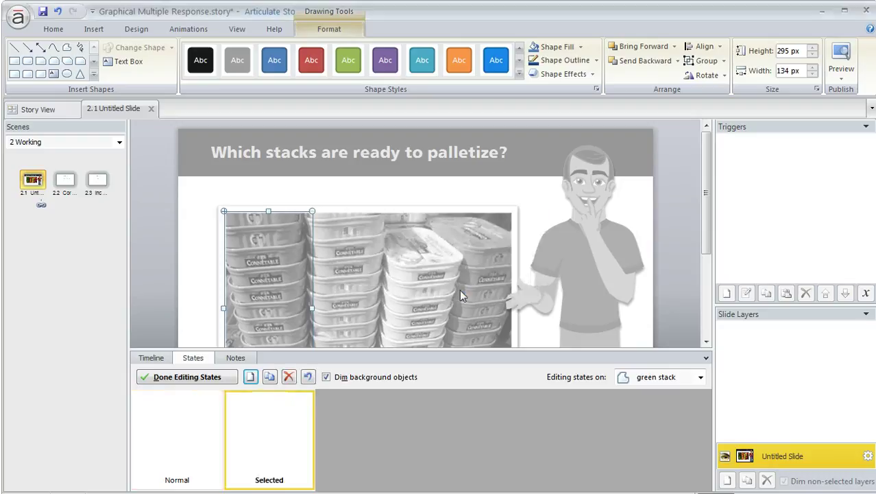
# Step: Give the Selected state a light-blue fill and outline with 75% fill transparency
pyautogui.click(581, 47)
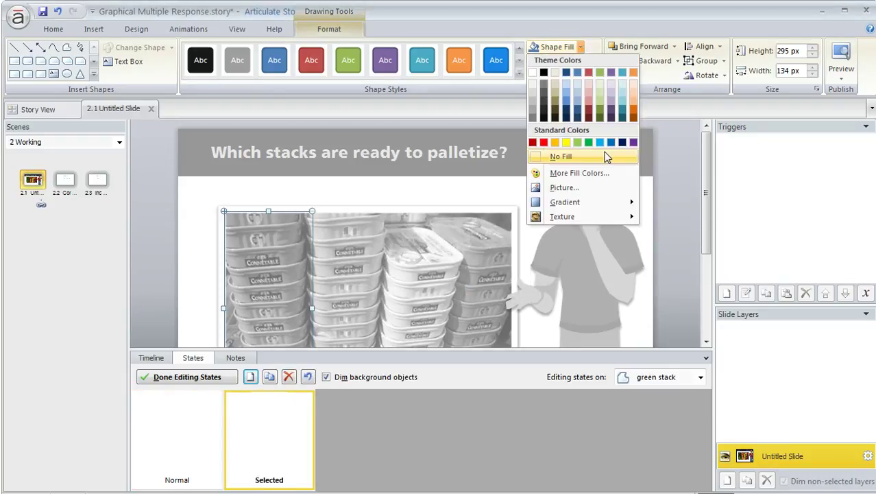
pyautogui.click(601, 143)
pyautogui.click(596, 61)
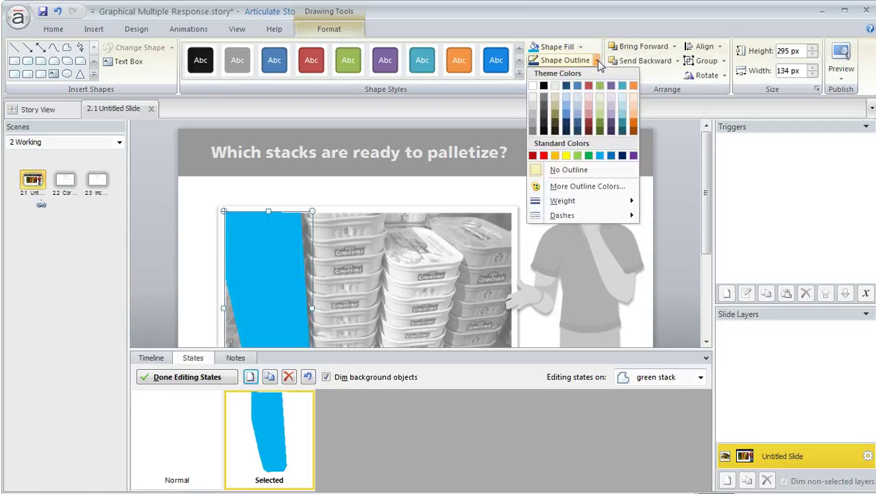
pyautogui.click(602, 157)
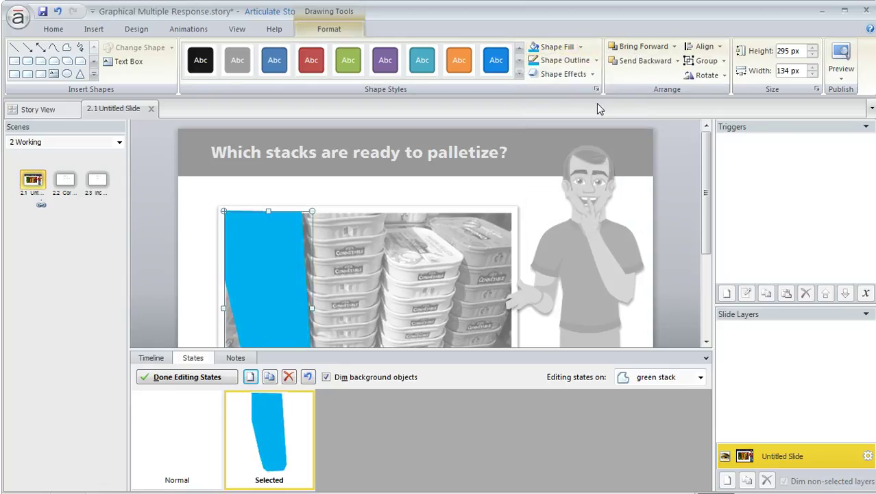
pyautogui.click(598, 91)
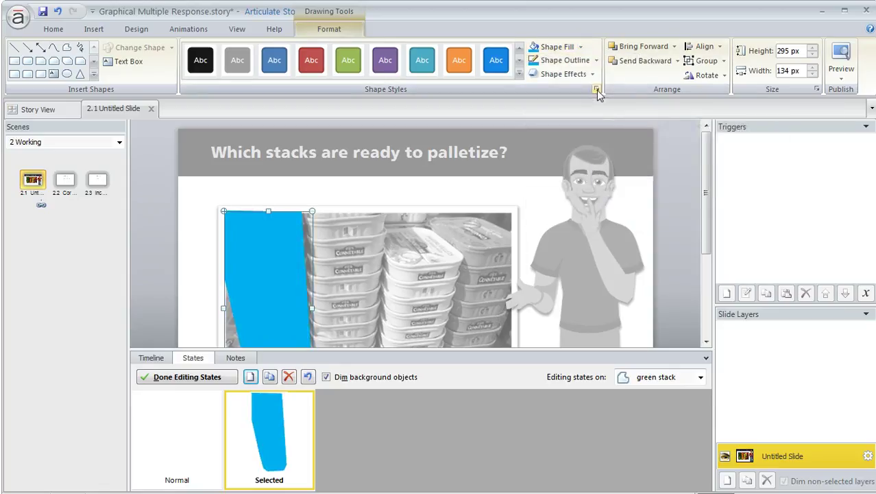
pyautogui.moveTo(709, 231); pyautogui.dragTo(731, 230)
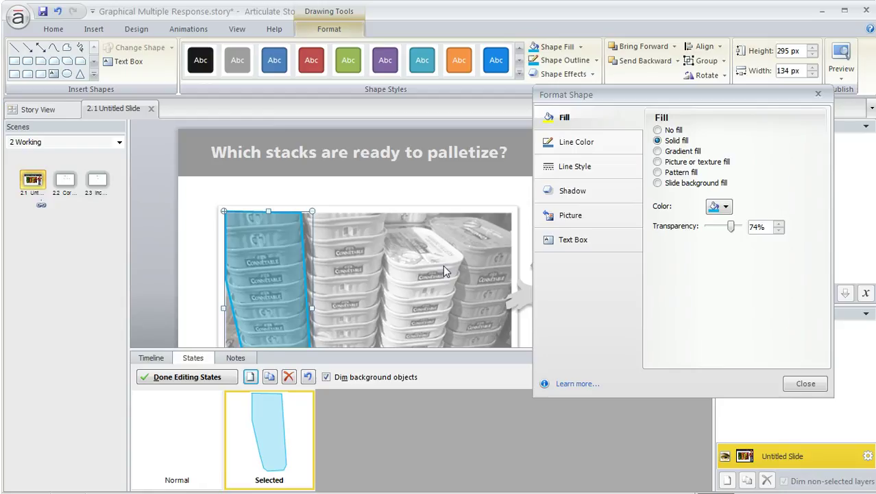
pyautogui.click(780, 224)
# Step: Close Format Shape and finish editing the green stack's states
pyautogui.click(806, 385)
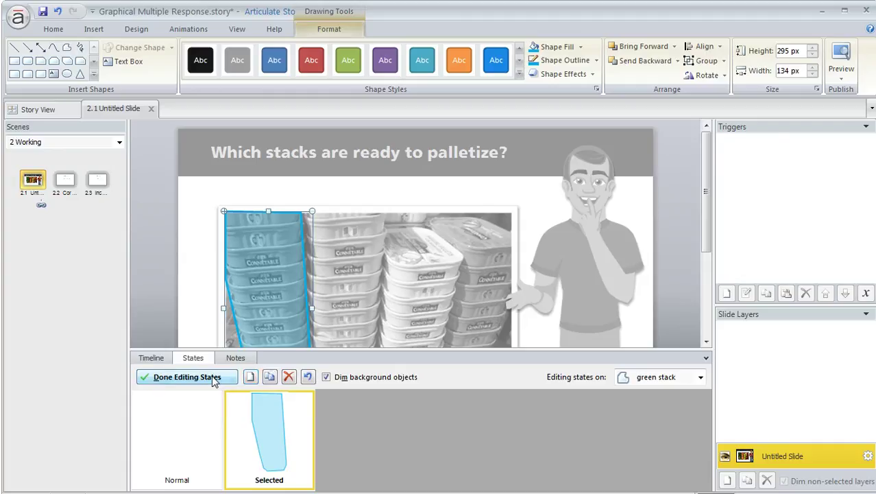
pyautogui.click(187, 377)
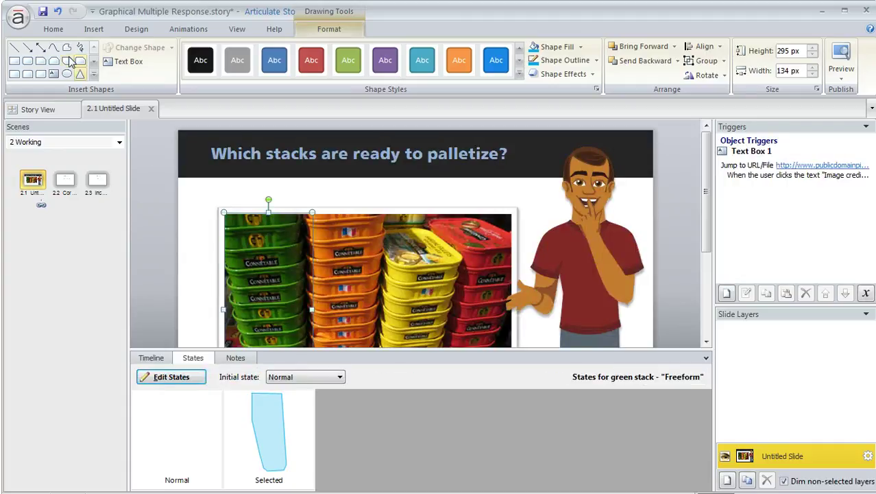
pyautogui.click(53, 28)
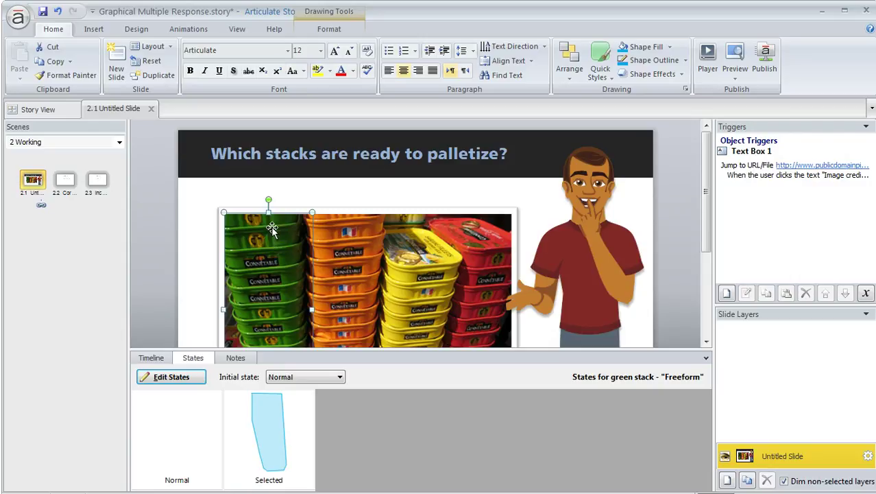
# Step: Format-paint the green stack's states onto the orange, yellow and red stack shapes
pyautogui.click(82, 81)
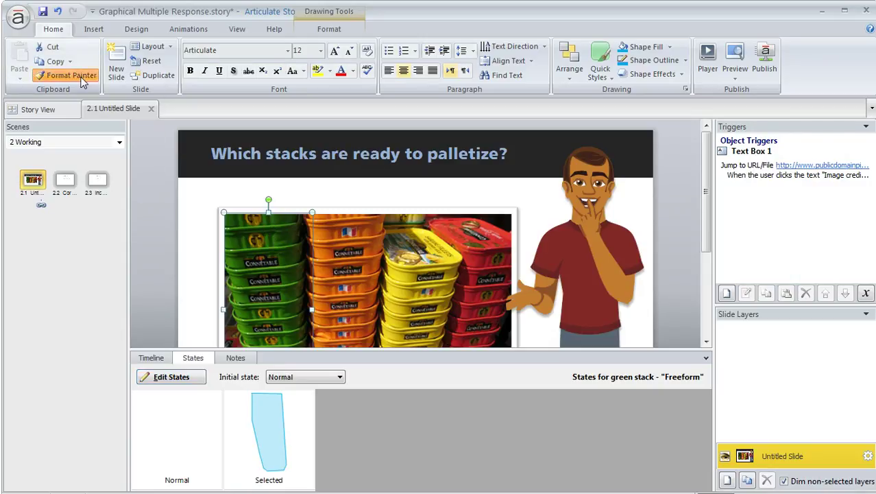
pyautogui.click(340, 252)
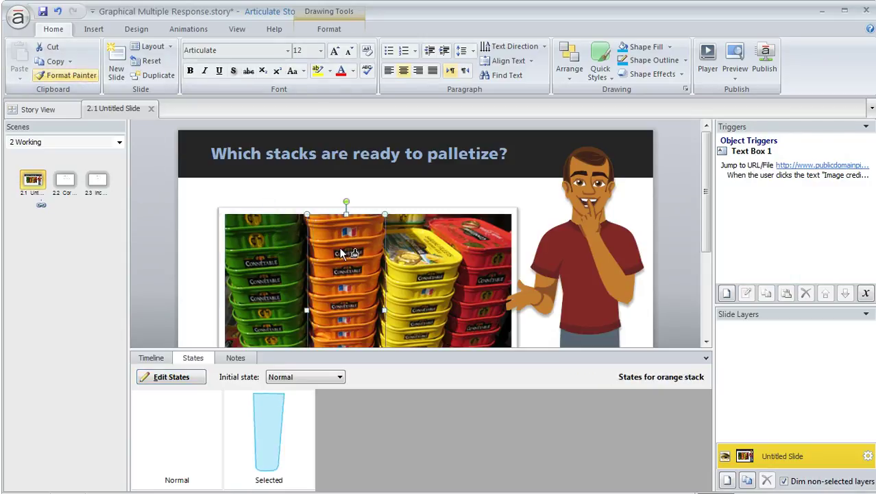
pyautogui.click(418, 281)
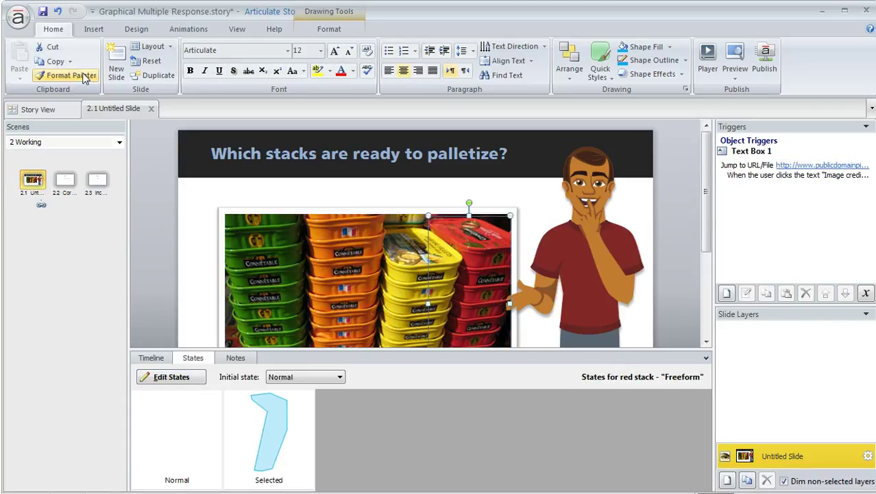
pyautogui.click(241, 403)
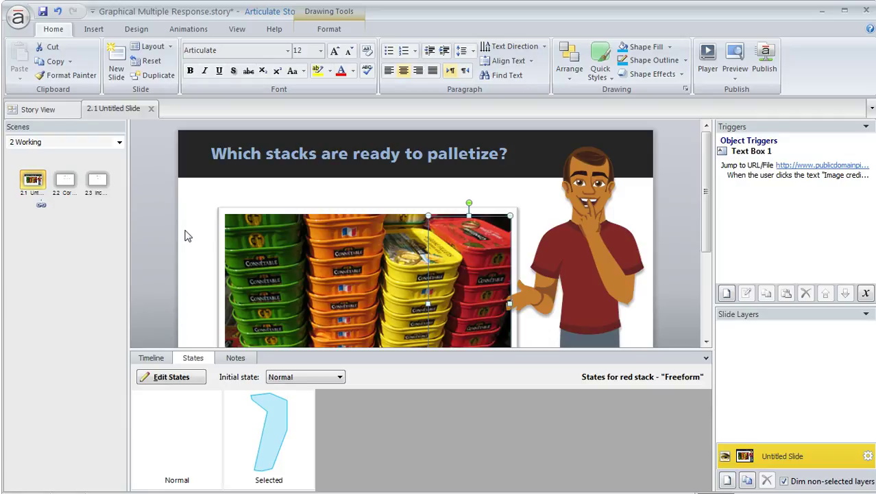
# Step: Deselect the shapes and convert slide 2.1 into a Pick Many freeform question
pyautogui.click(163, 221)
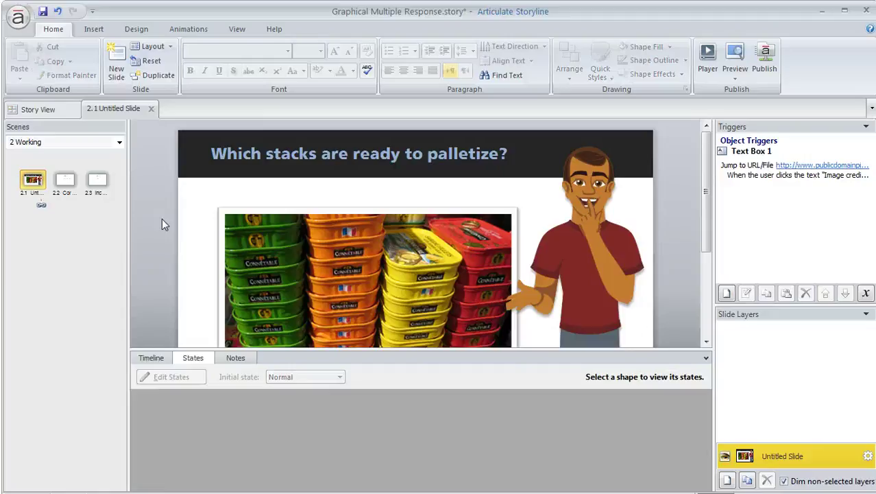
pyautogui.click(96, 30)
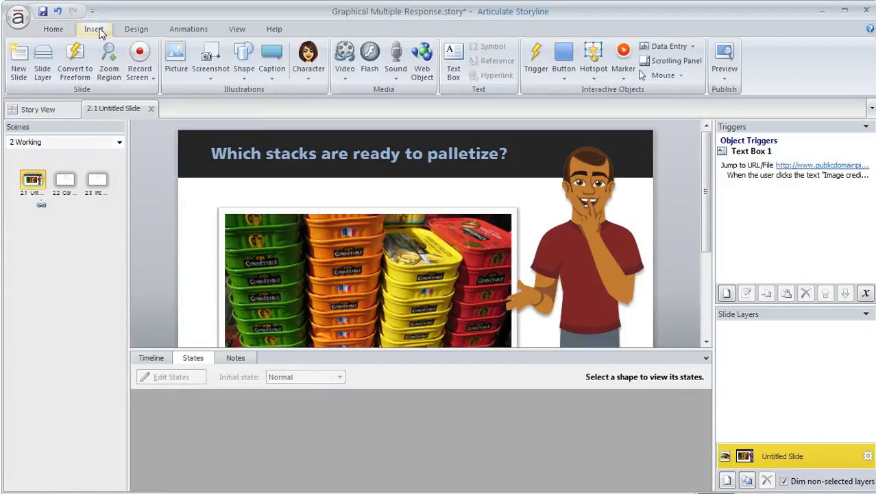
pyautogui.click(75, 59)
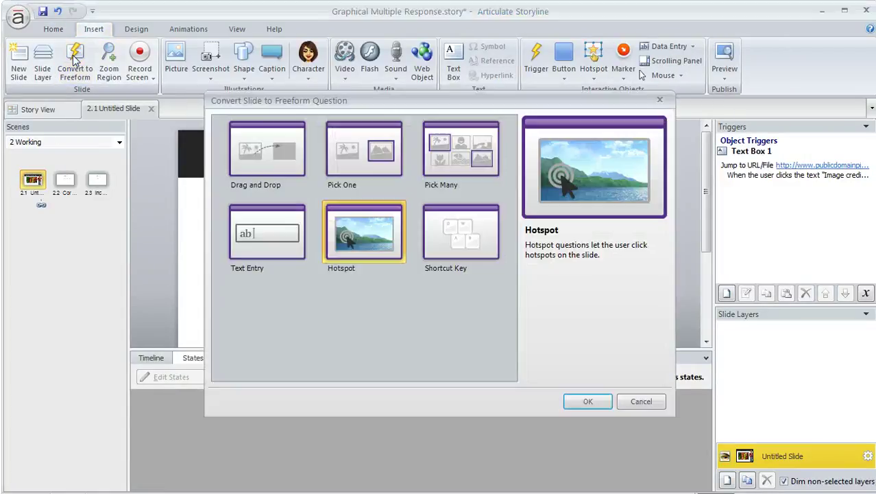
pyautogui.click(460, 154)
pyautogui.click(588, 402)
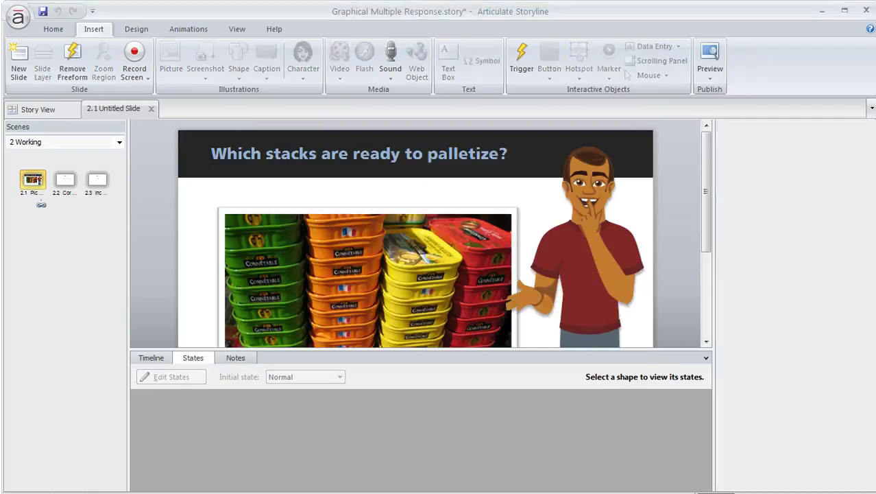
pyautogui.moveTo(683, 27)
pyautogui.mouseDown()
pyautogui.moveTo(546, 19)
pyautogui.moveTo(688, 15)
pyautogui.mouseUp()
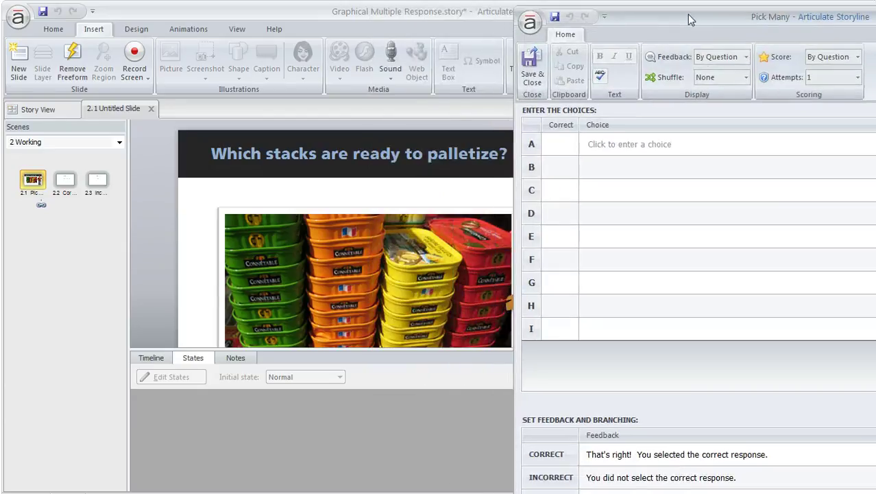
# Step: Assign the green, orange, yellow and red stacks as choices A through D
pyautogui.click(605, 146)
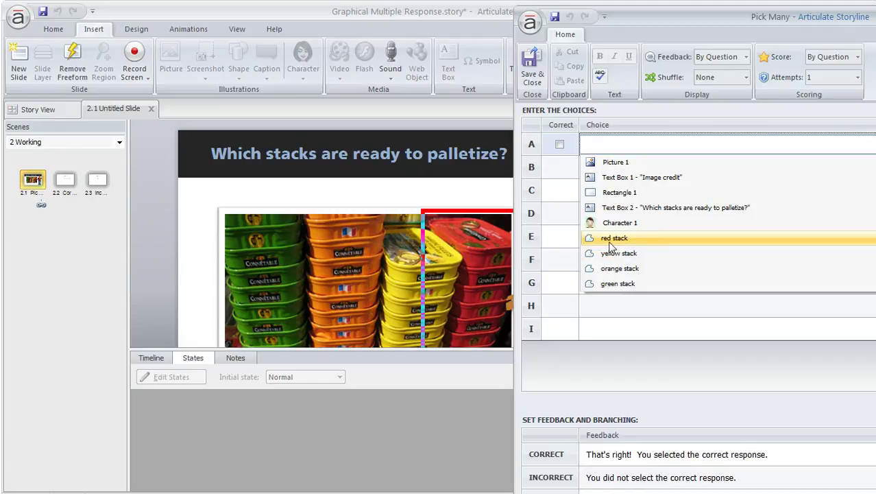
pyautogui.click(619, 284)
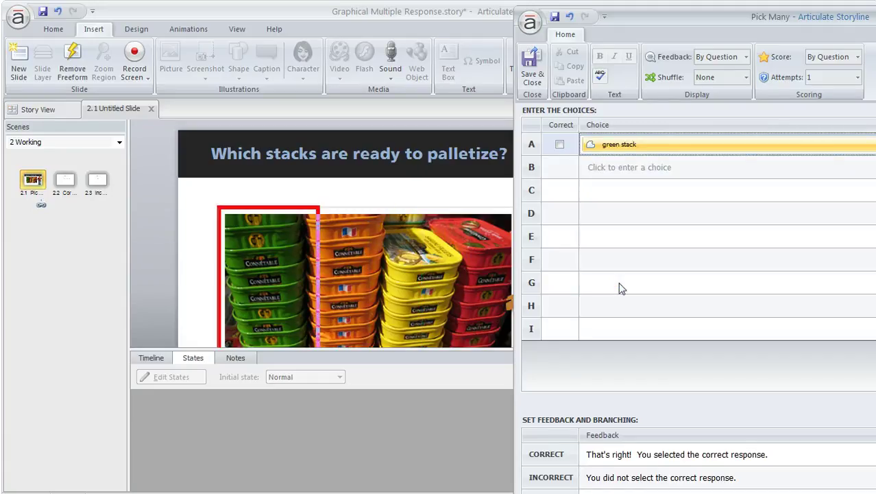
pyautogui.click(612, 171)
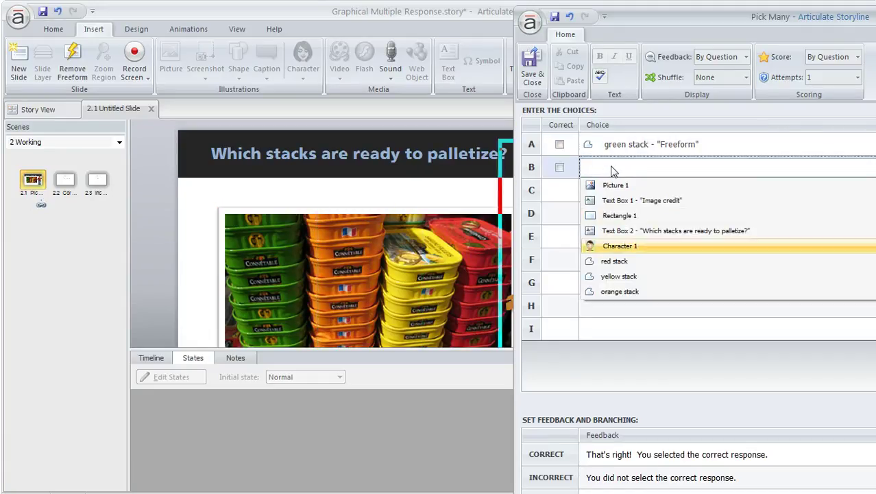
pyautogui.click(620, 290)
pyautogui.click(612, 190)
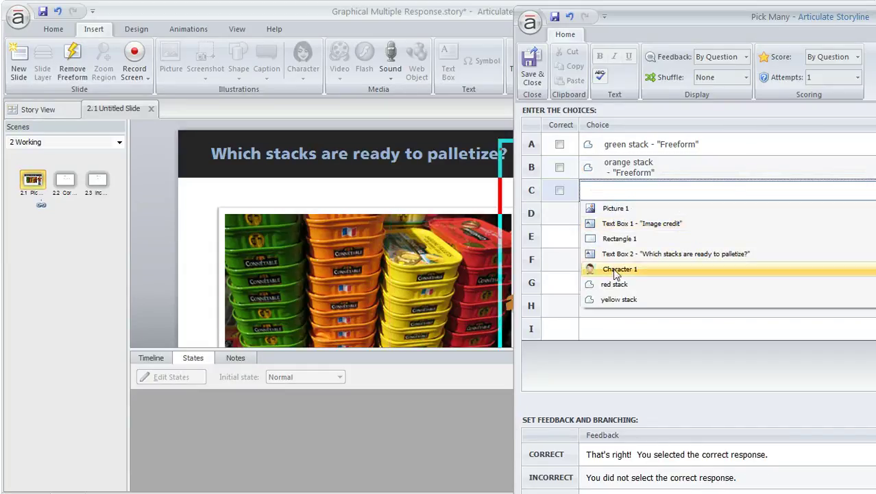
pyautogui.click(619, 299)
pyautogui.click(618, 213)
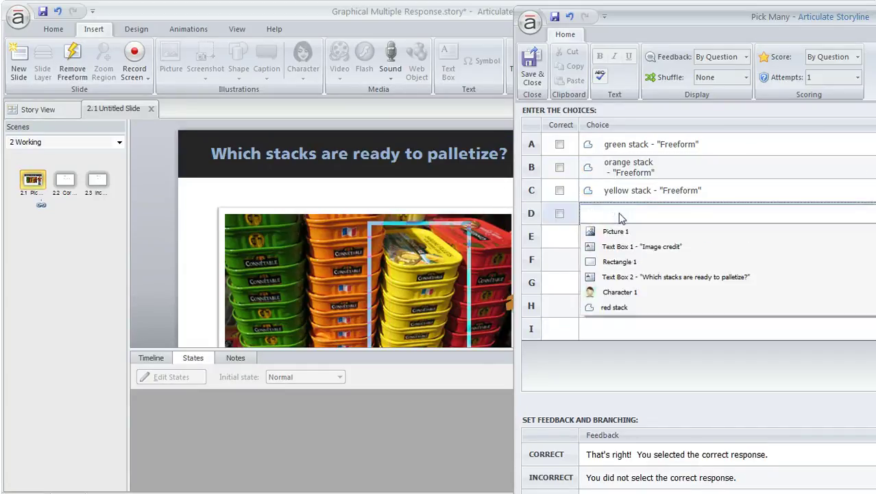
pyautogui.click(626, 307)
# Step: Mark the green, orange and yellow stacks as correct answers
pyautogui.click(560, 145)
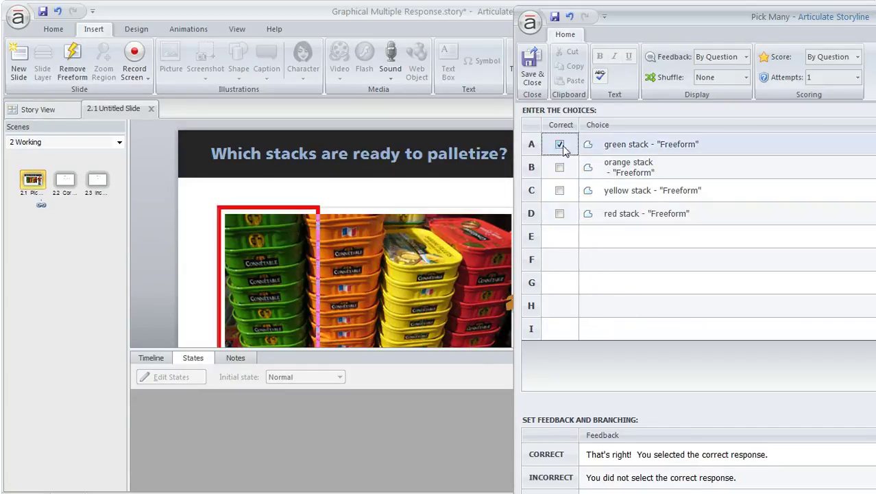
pyautogui.click(559, 168)
pyautogui.click(560, 190)
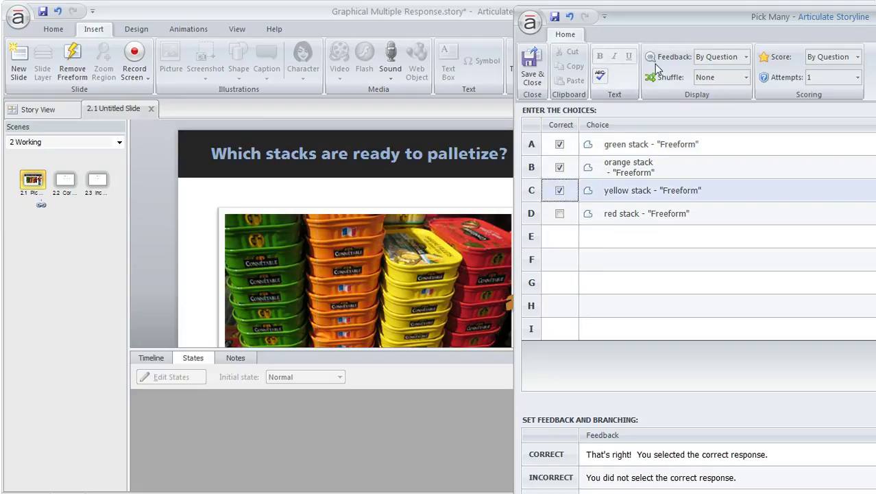
pyautogui.moveTo(765, 18); pyautogui.dragTo(403, 0)
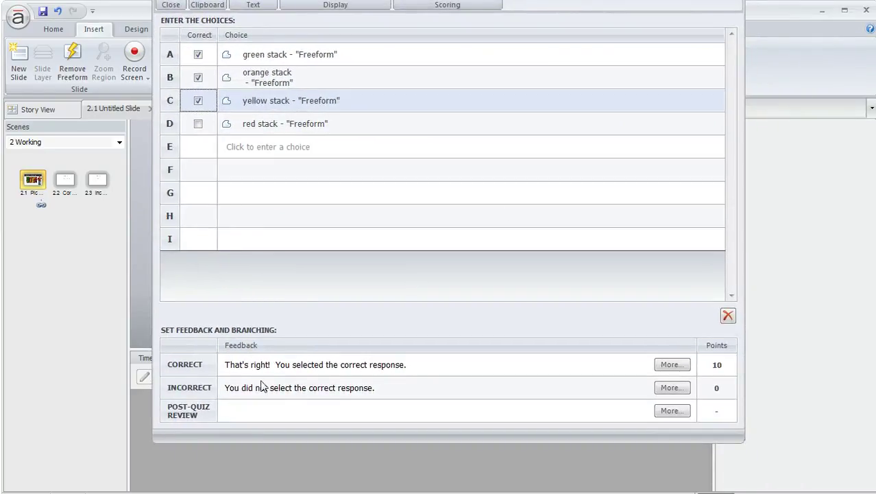
# Step: Branch the Correct feedback to slide 2.2 Correct Path
pyautogui.click(671, 364)
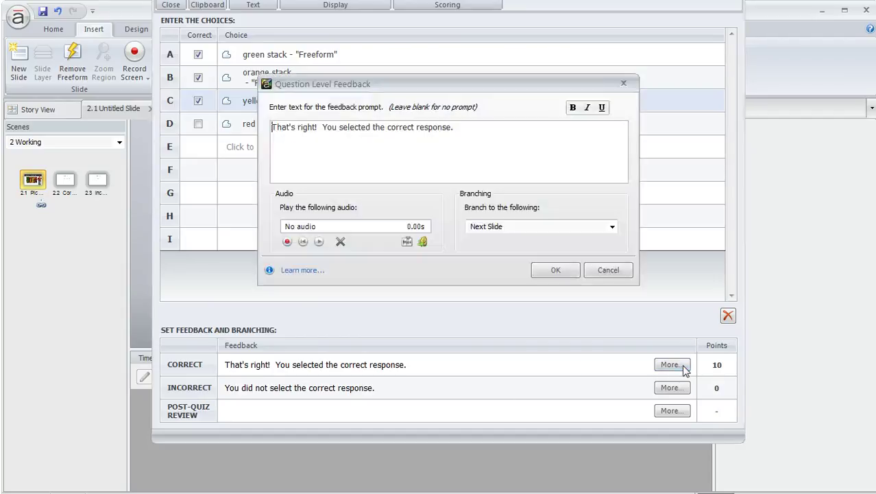
pyautogui.click(611, 227)
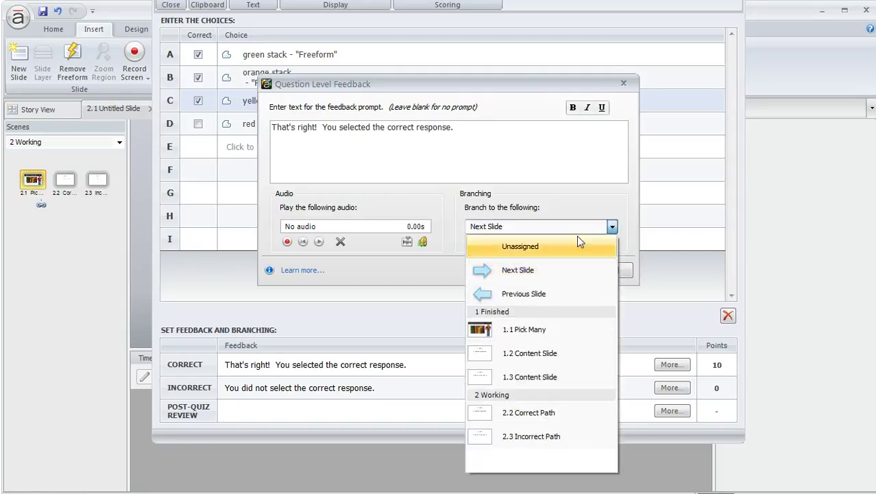
pyautogui.click(536, 413)
pyautogui.click(555, 270)
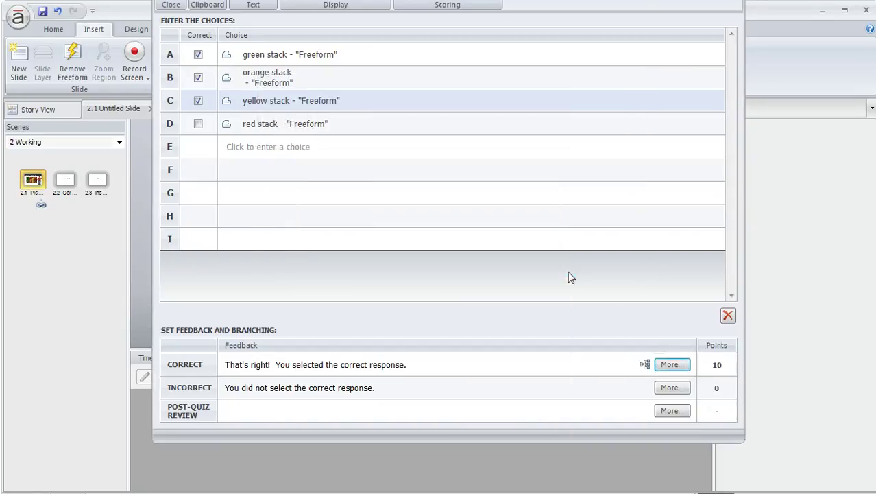
# Step: Branch the Incorrect feedback to slide 2.3 Incorrect Path
pyautogui.click(671, 388)
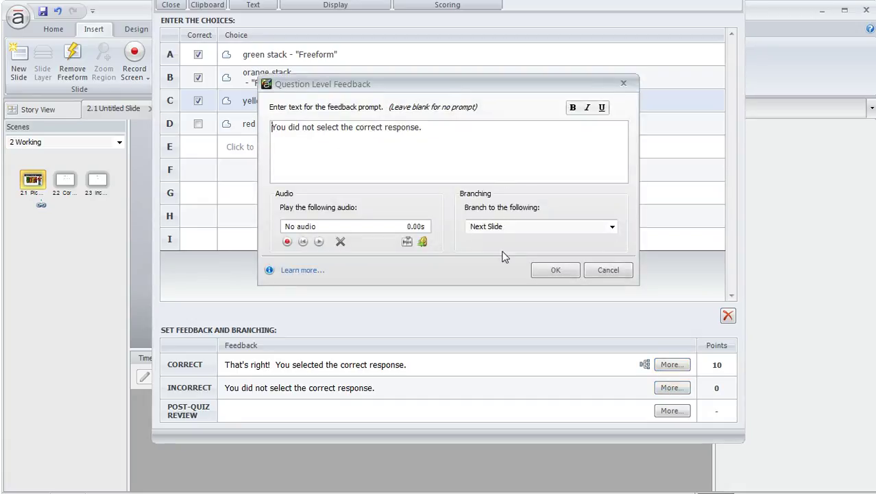
pyautogui.click(612, 227)
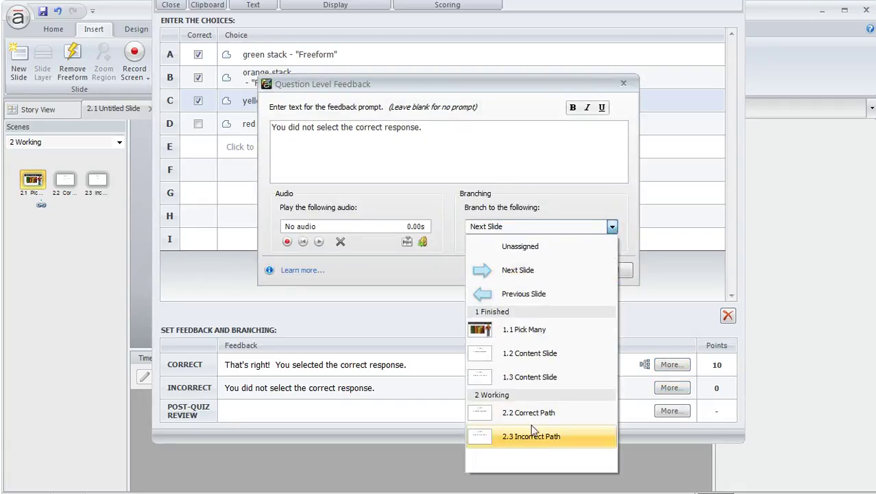
pyautogui.click(535, 436)
pyautogui.click(554, 270)
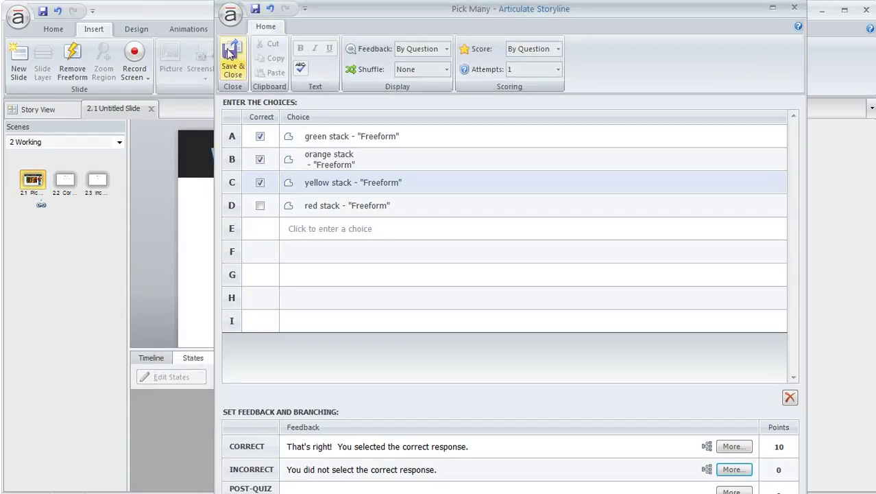
# Step: Save and close the question editor, confirm the Pick Many layer properties, then start a preview
pyautogui.click(229, 54)
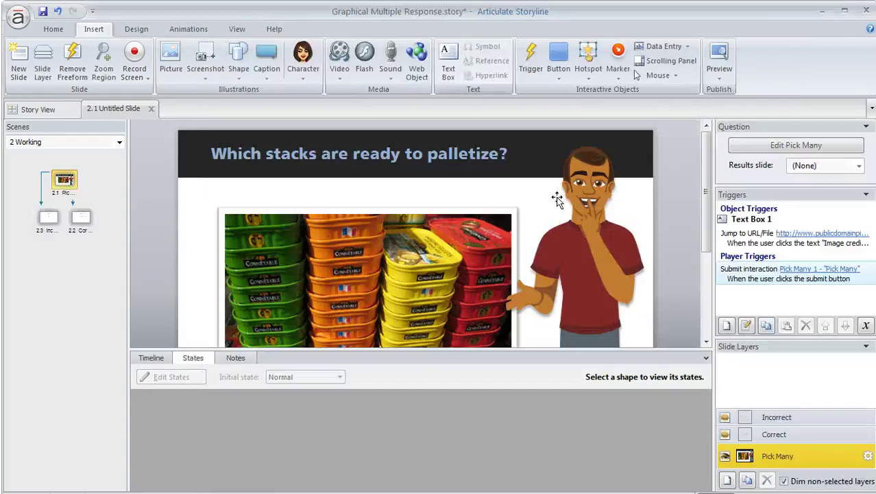
pyautogui.click(868, 457)
pyautogui.click(479, 330)
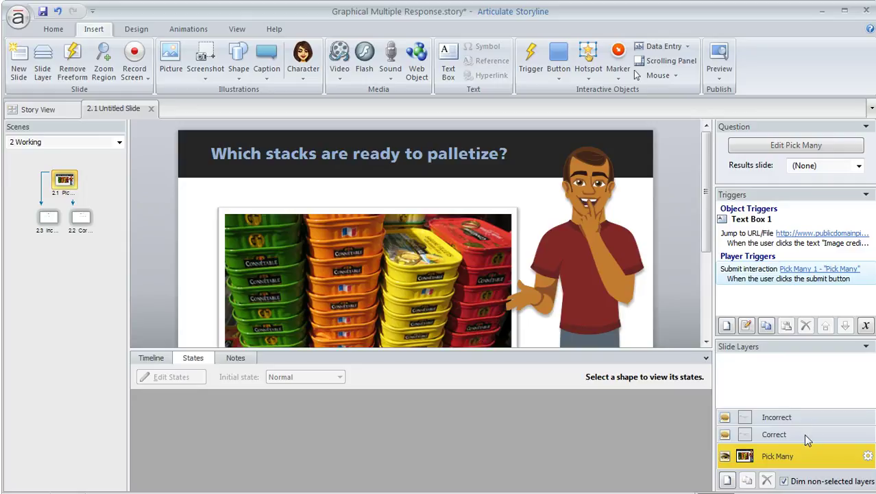
pyautogui.click(722, 78)
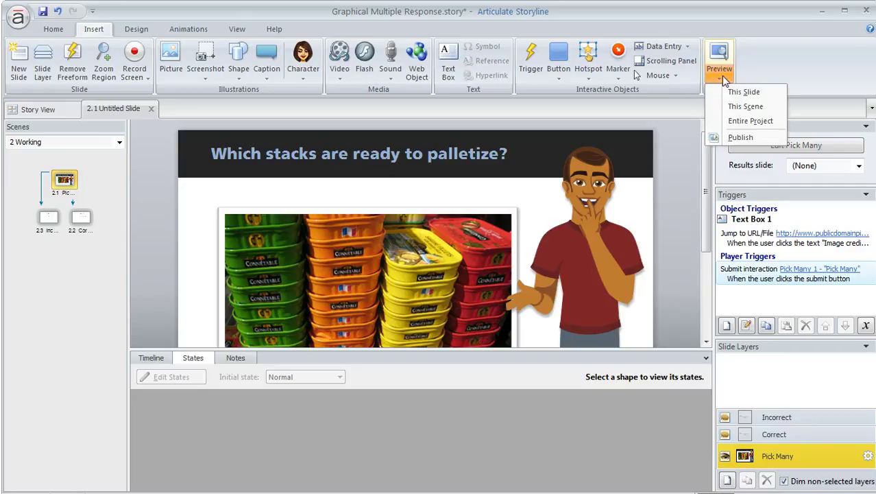
# Step: Preview the scene, submit all four stacks, and continue past the Incorrect message
pyautogui.click(752, 107)
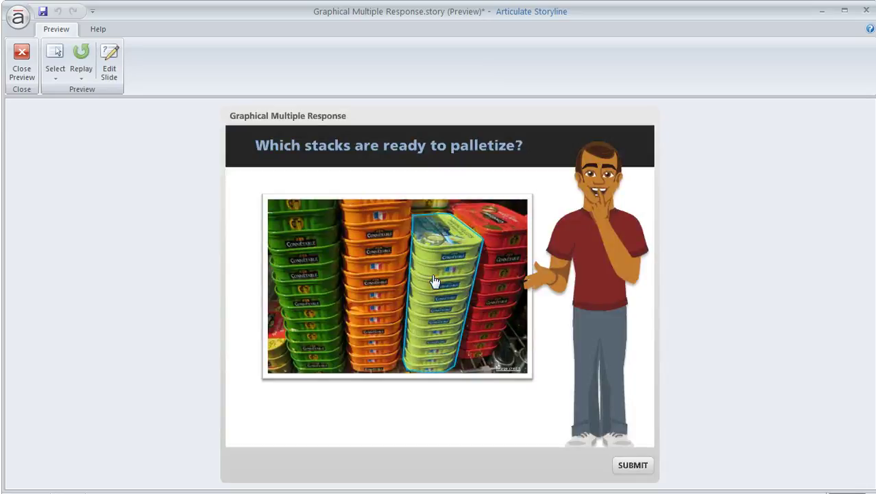
pyautogui.click(508, 295)
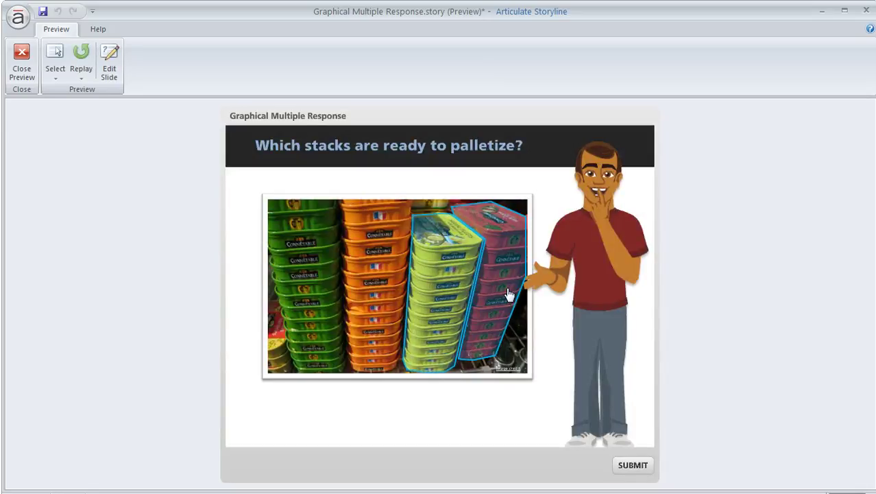
pyautogui.click(372, 286)
pyautogui.click(323, 288)
pyautogui.click(446, 306)
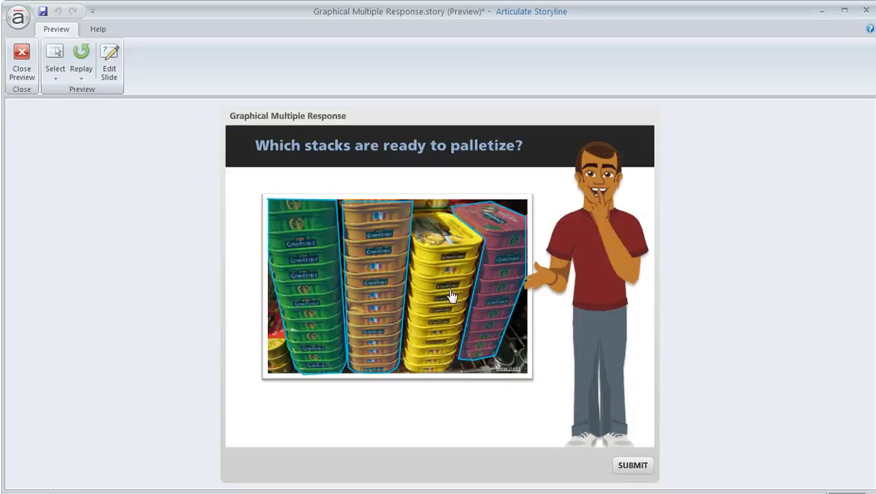
pyautogui.click(644, 471)
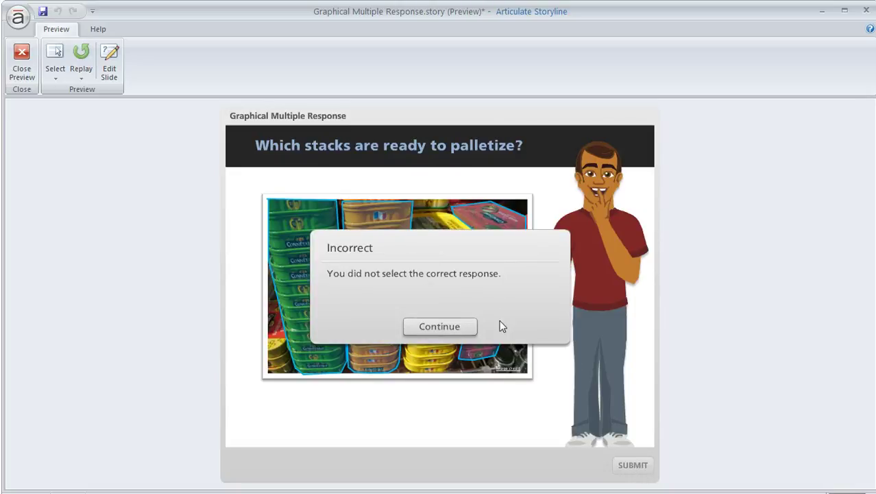
pyautogui.click(452, 333)
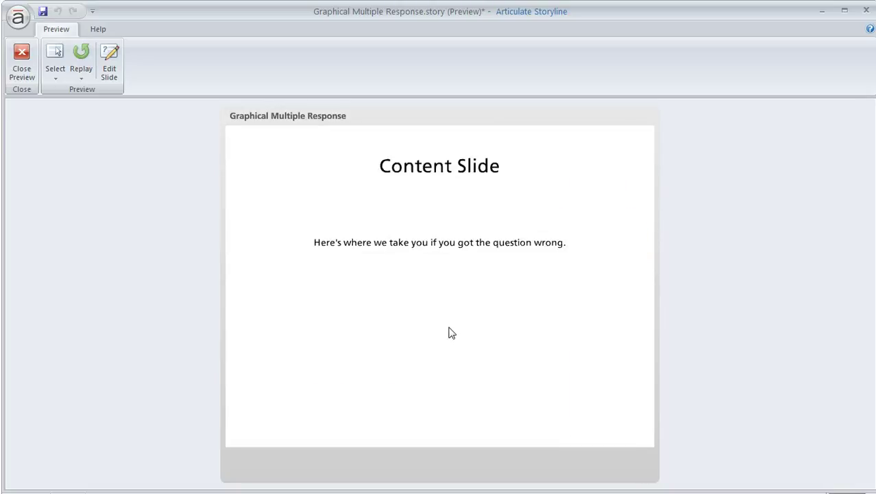